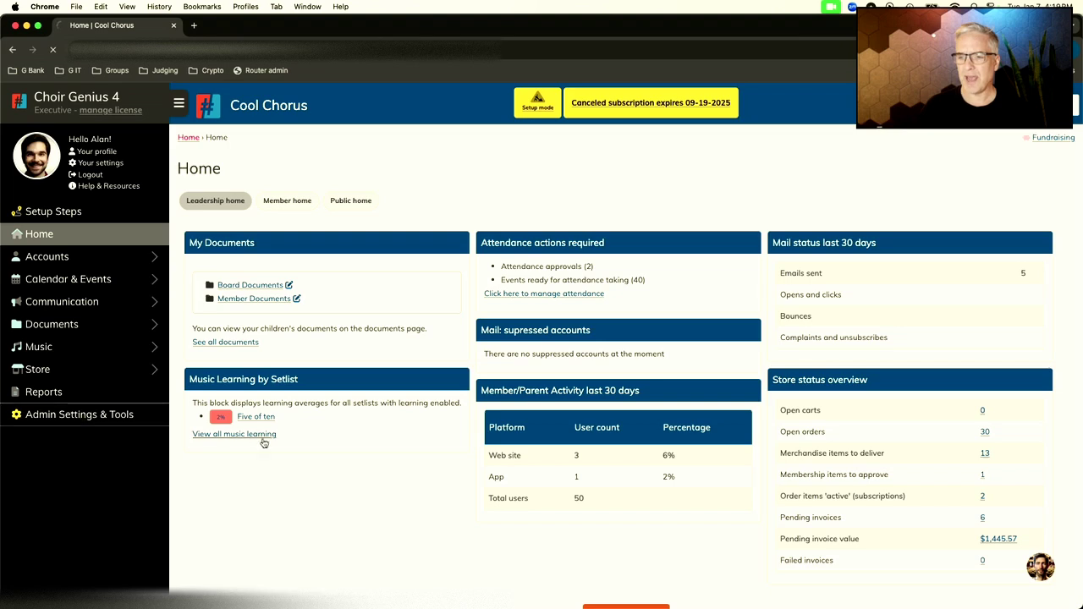
# Step: Scroll down the Admin Settings & Tools page to reveal the Settings section
pyautogui.scroll(-3, 295, 454)
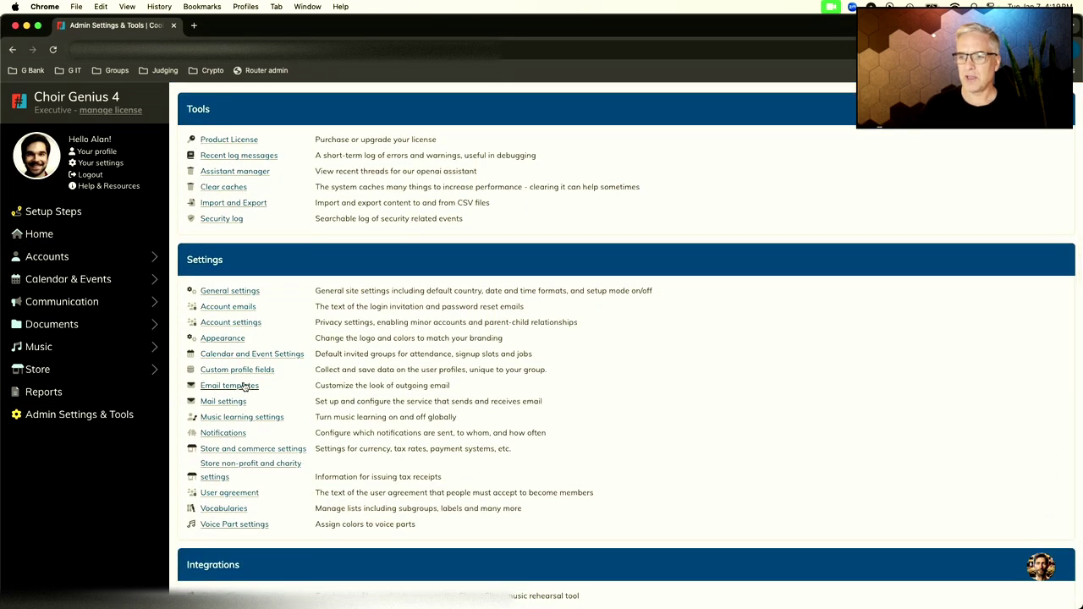
# Step: Open Email templates and review the Default email template choices, keeping Choir Genius as default
pyautogui.click(244, 386)
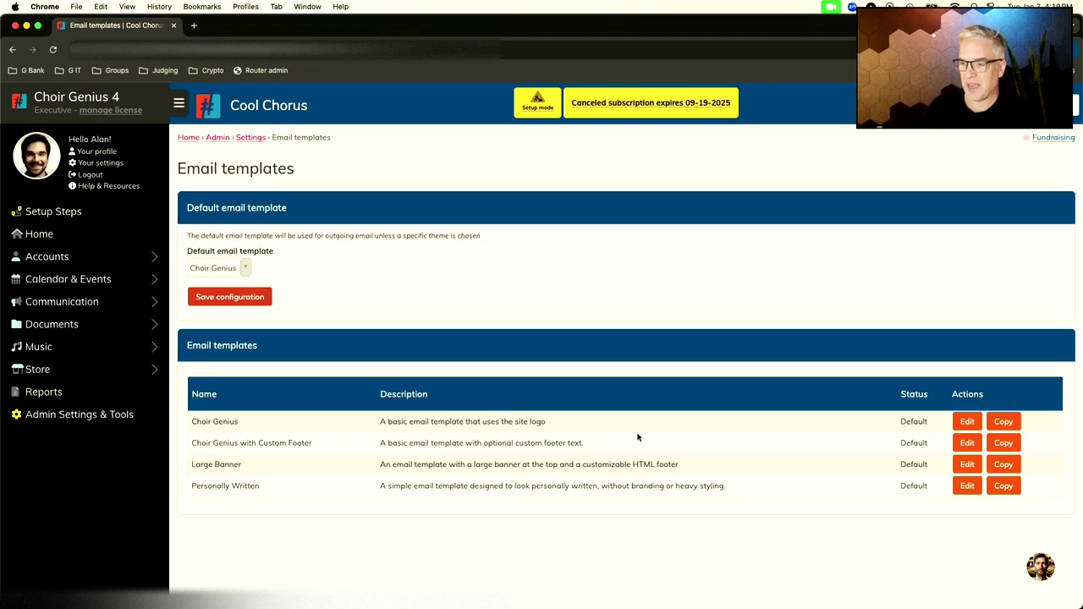
pyautogui.click(245, 269)
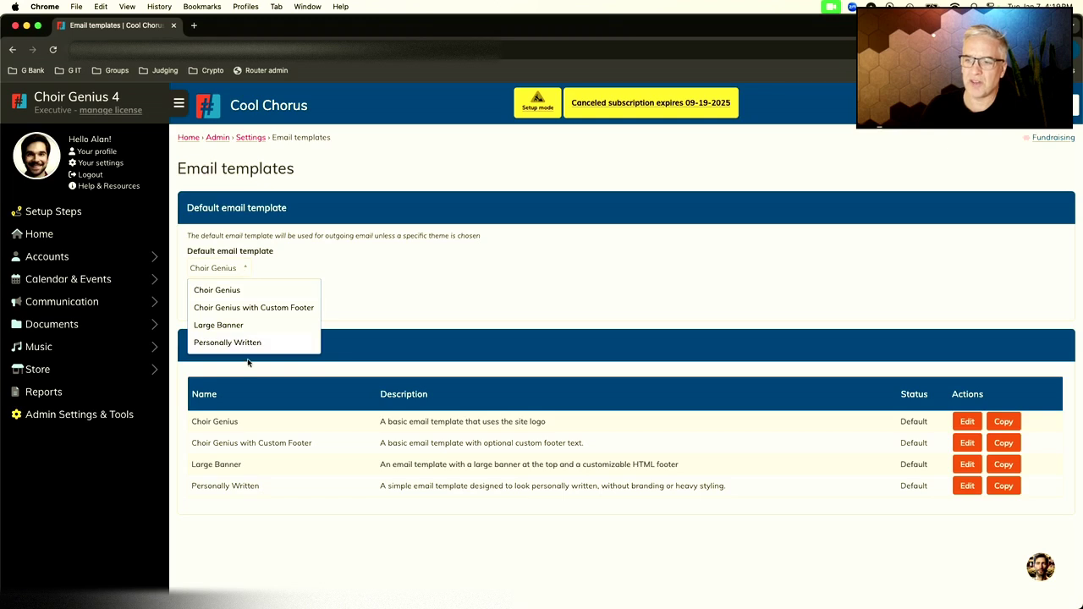
pyautogui.click(293, 254)
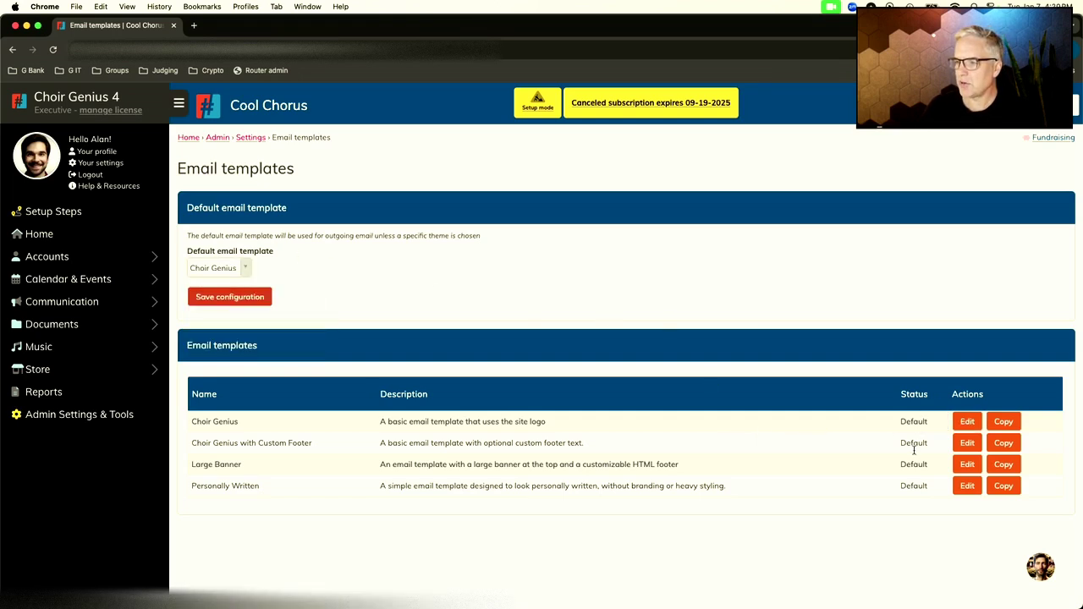
# Step: Edit the Choir Genius template, appending '2' to its name and description
pyautogui.click(967, 421)
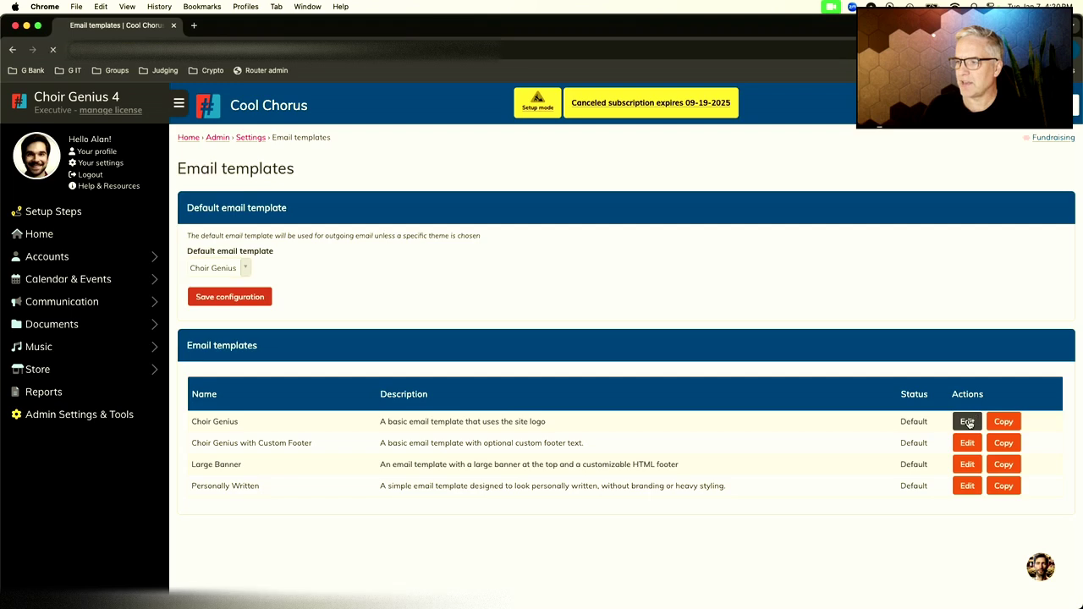
pyautogui.scroll(-2, 635, 459)
pyautogui.scroll(-1, 635, 459)
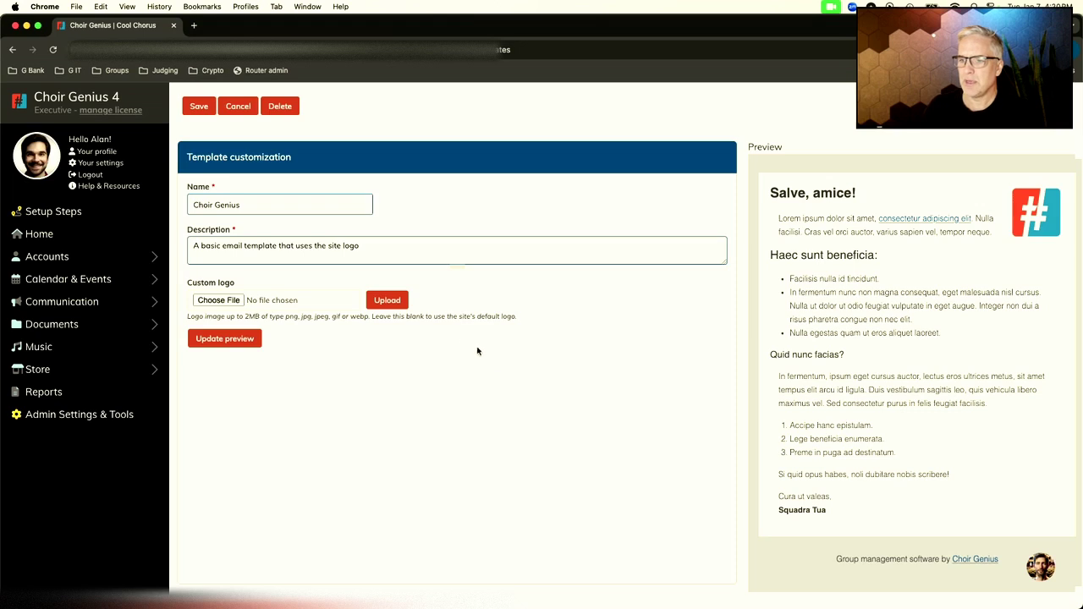
pyautogui.click(268, 204)
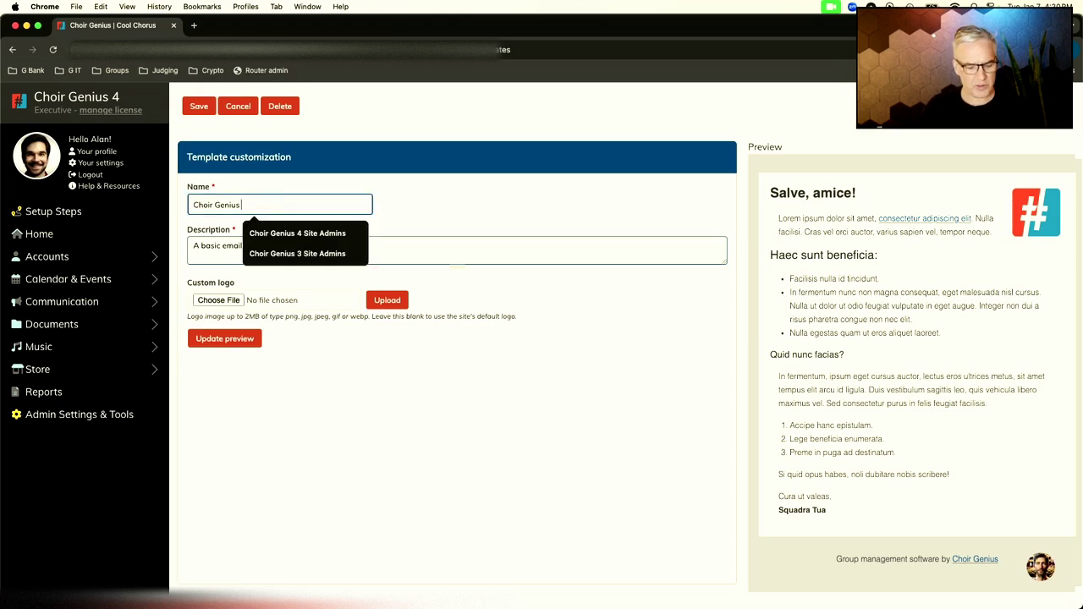
pyautogui.write('2')
pyautogui.click(387, 245)
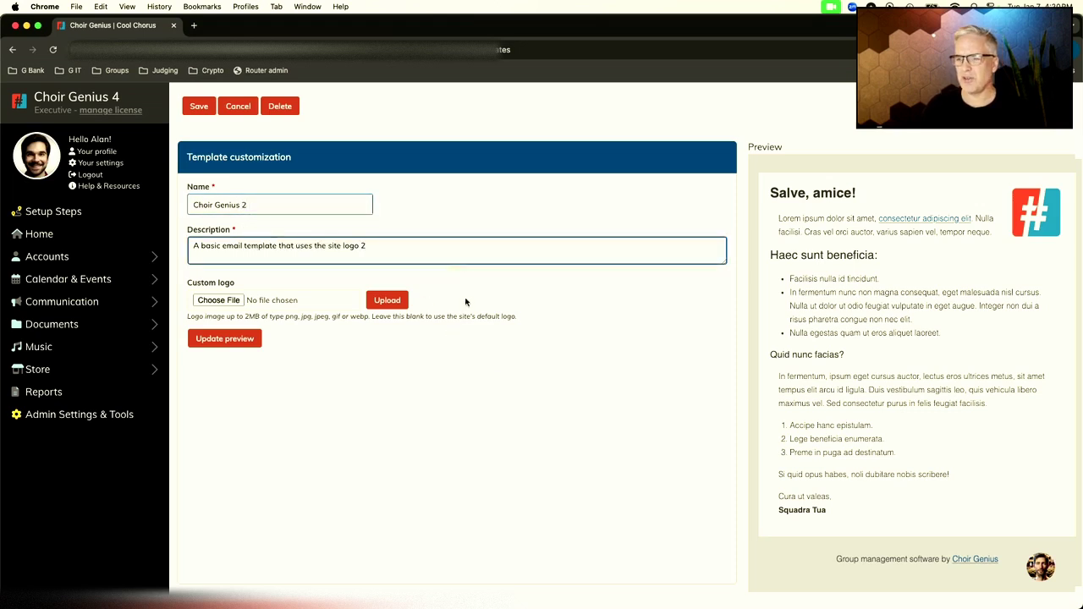
pyautogui.write('2')
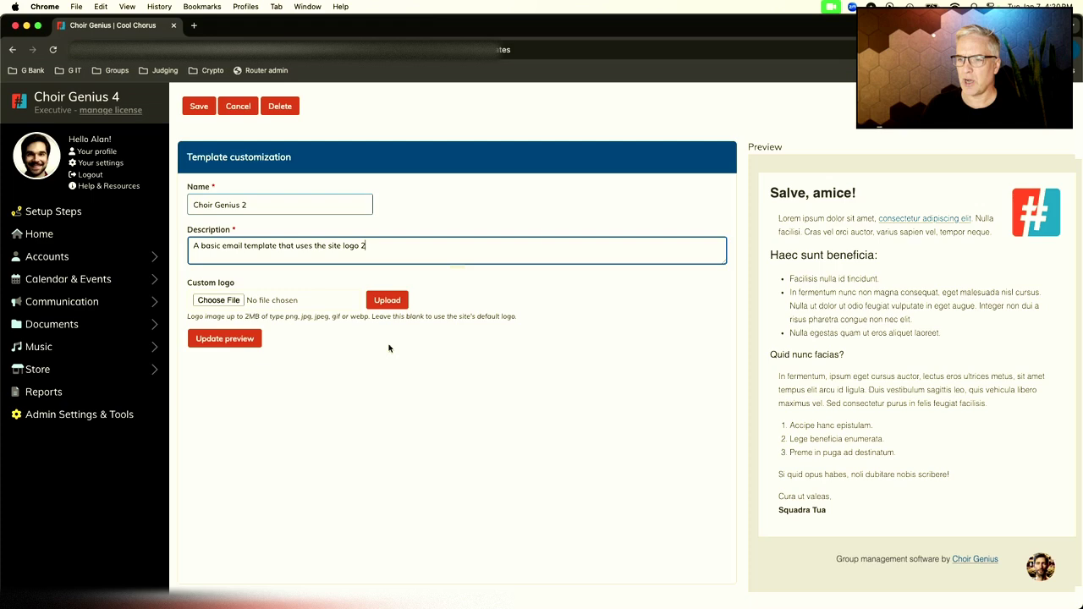
# Step: Set cool choir logo.png as the template's custom logo, update the preview, and save
pyautogui.click(220, 301)
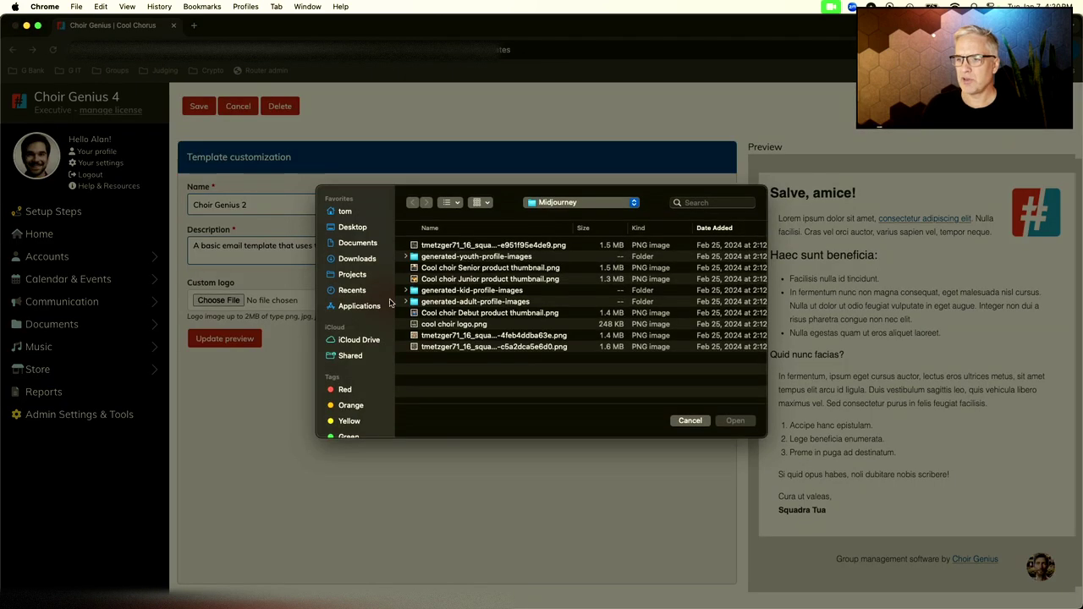
pyautogui.doubleClick(459, 325)
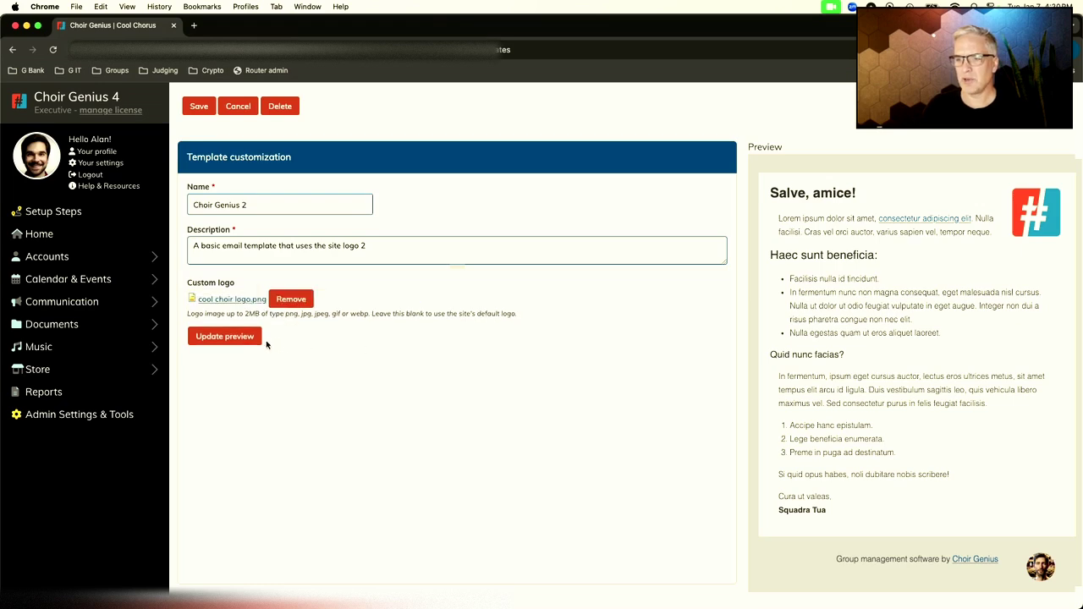
pyautogui.click(242, 336)
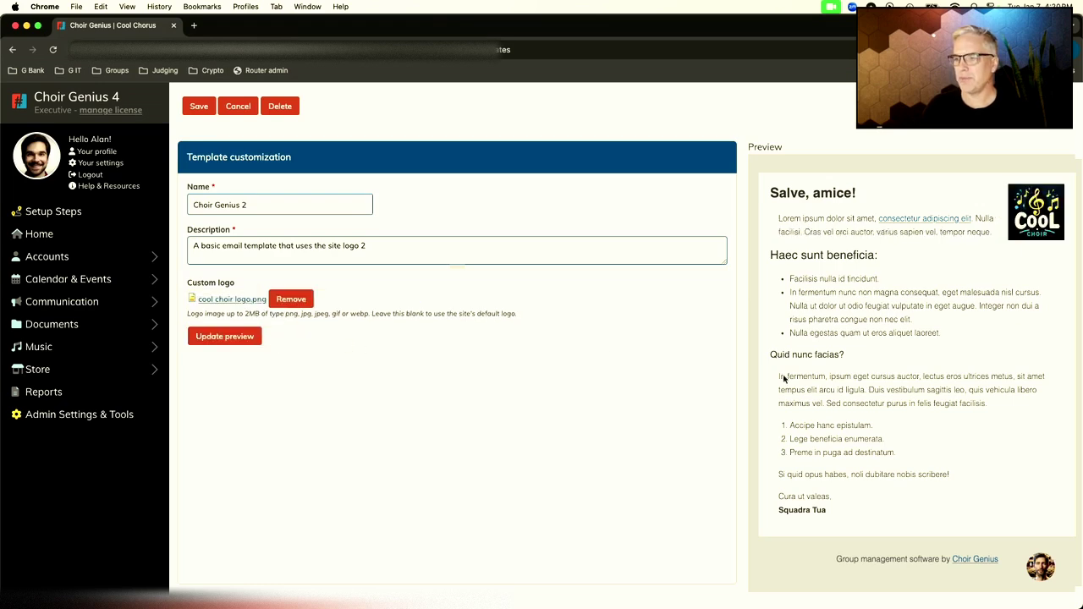
pyautogui.scroll(-1, 787, 379)
pyautogui.scroll(3, 793, 380)
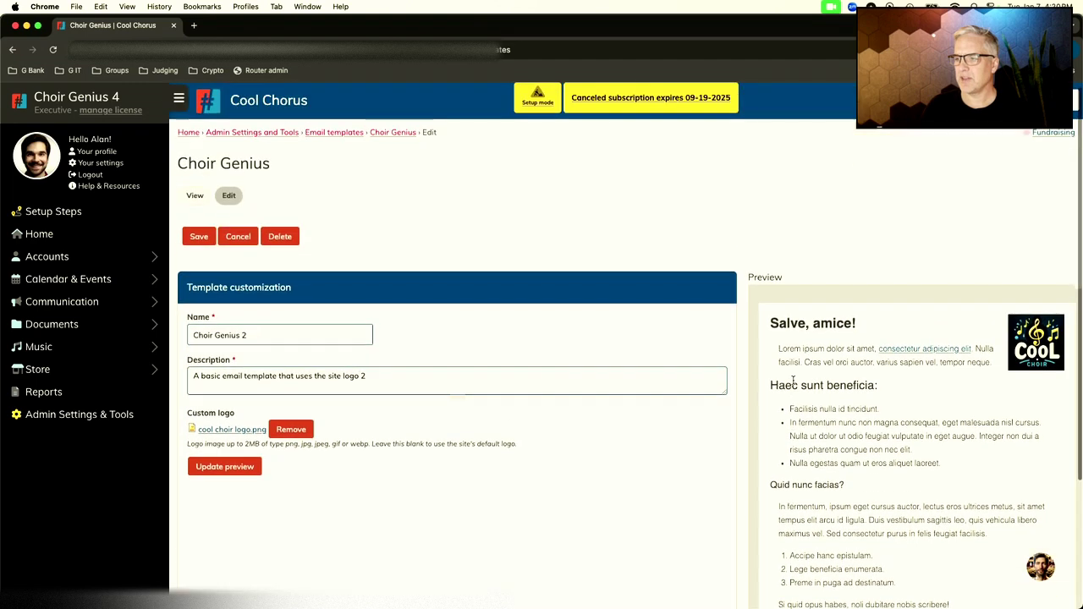
pyautogui.scroll(-2, 793, 380)
pyautogui.scroll(2, 793, 380)
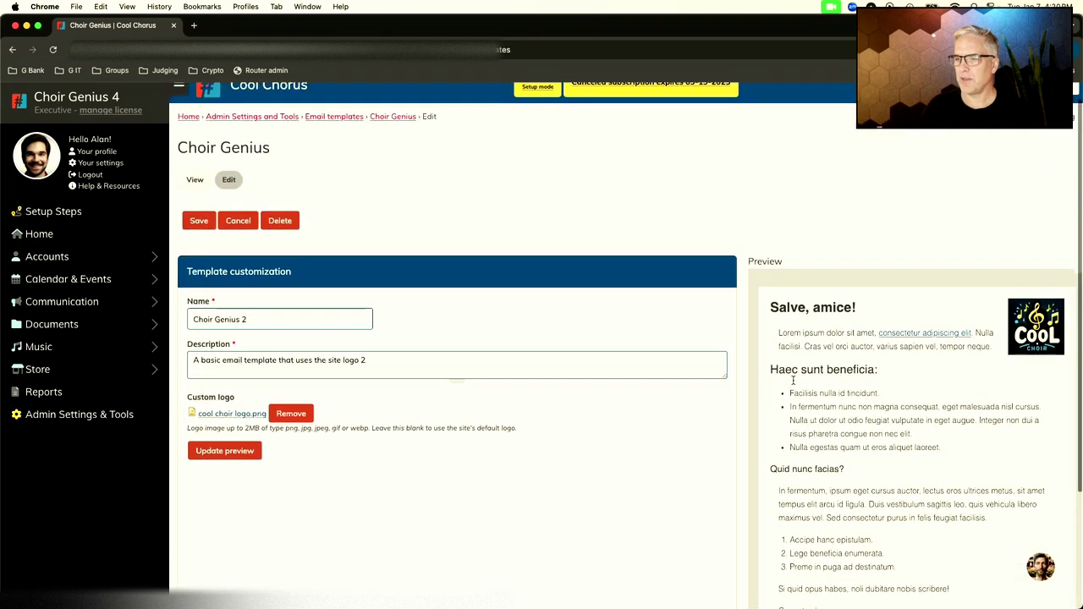
pyautogui.click(199, 225)
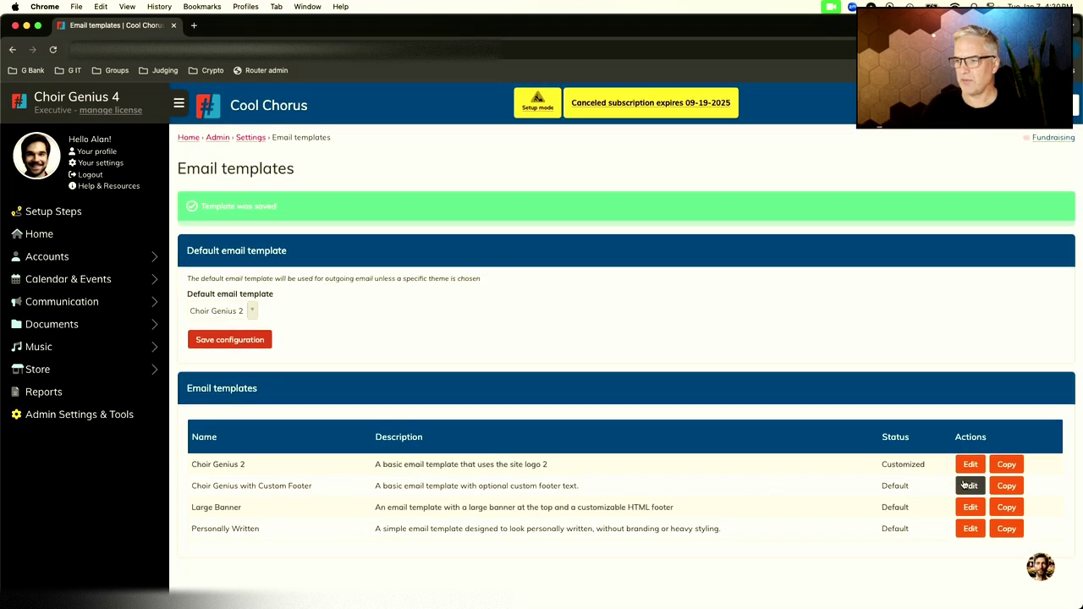
# Step: Open the Choir Genius 2 template to look it over, then return to the templates list
pyautogui.doubleClick(897, 464)
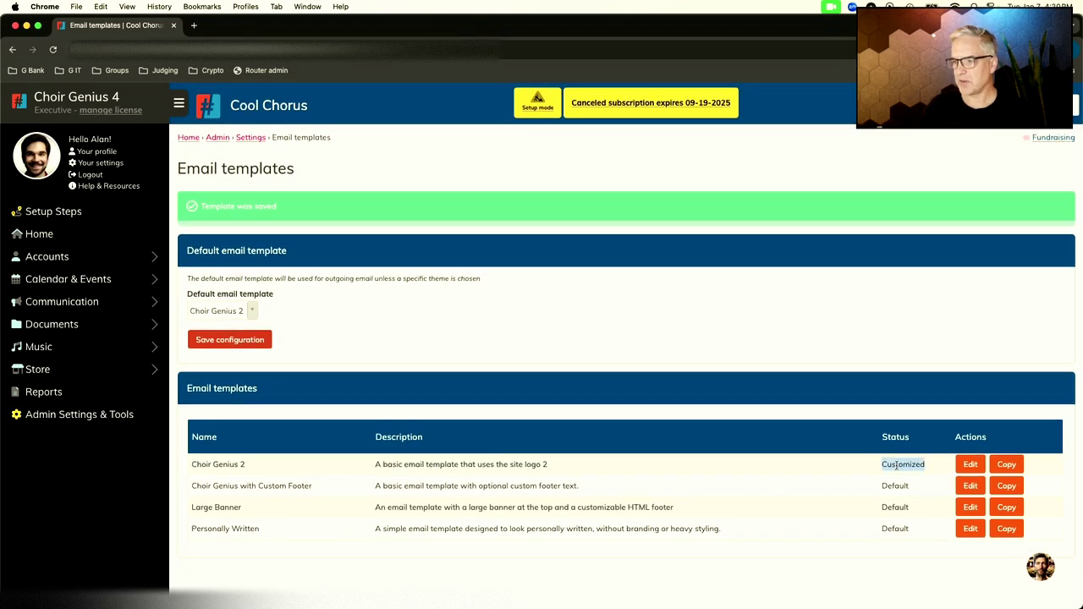
pyautogui.click(903, 482)
pyautogui.click(971, 471)
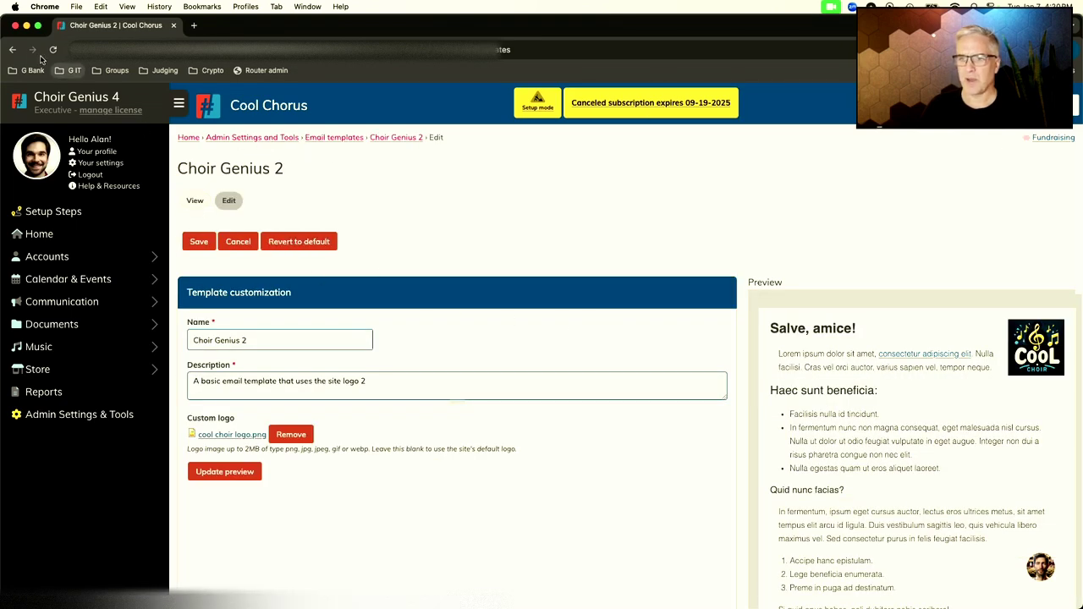
pyautogui.click(12, 51)
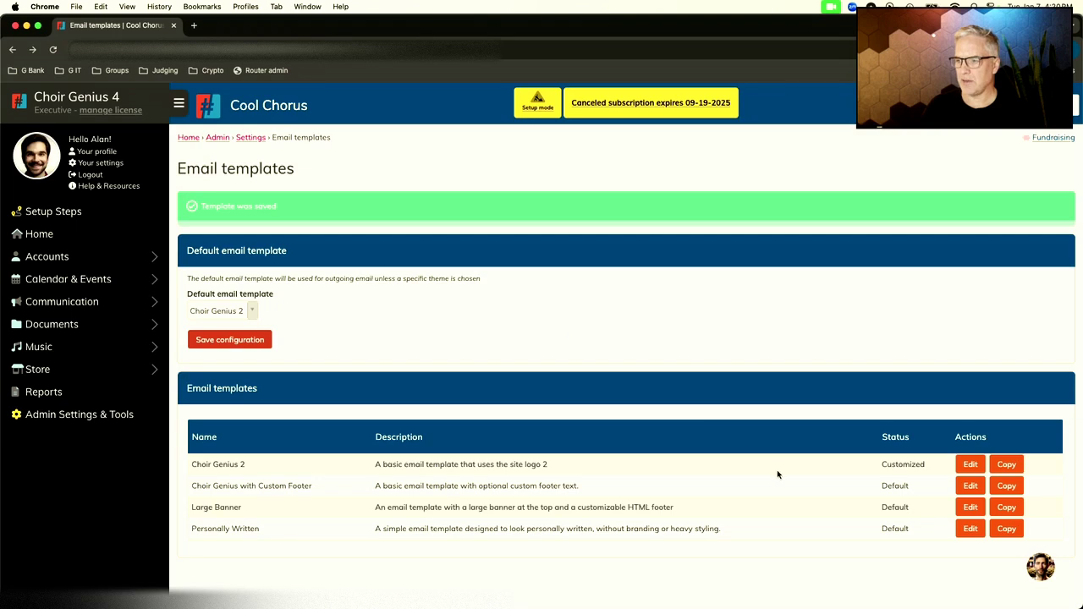
# Step: Preview the Custom Footer template with footer text 'asdf asdf', then leave without saving
pyautogui.click(970, 486)
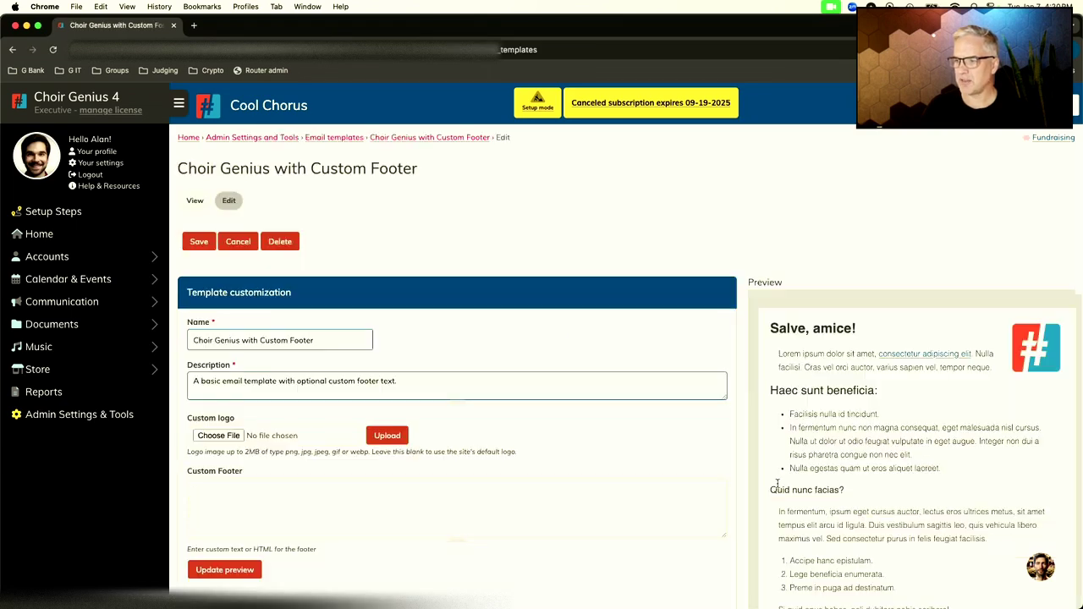
pyautogui.scroll(-3, 662, 484)
pyautogui.click(338, 341)
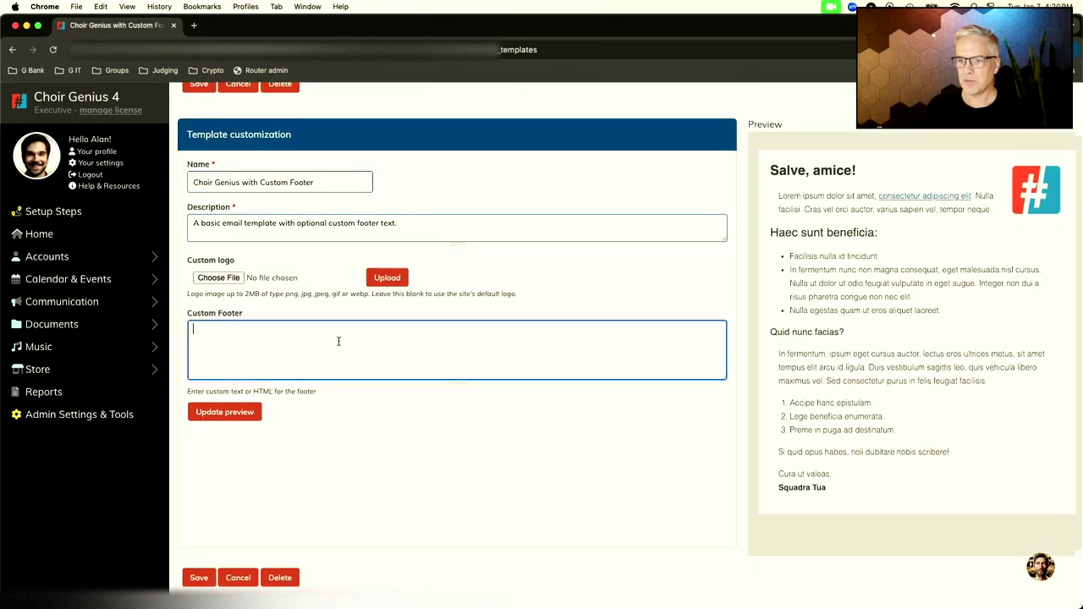
pyautogui.write('asdf asdf')
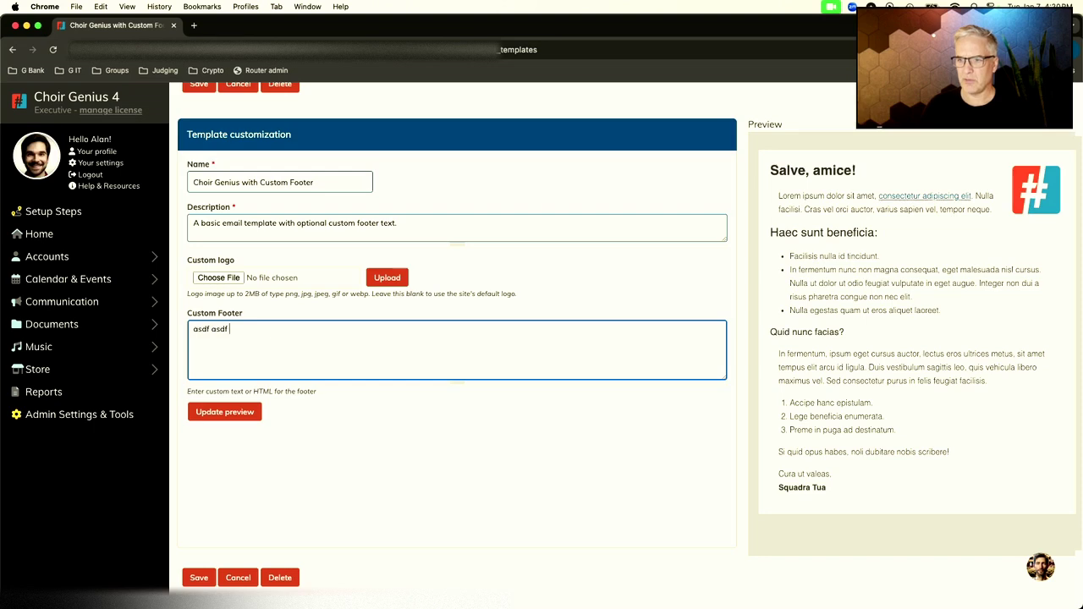
pyautogui.click(237, 413)
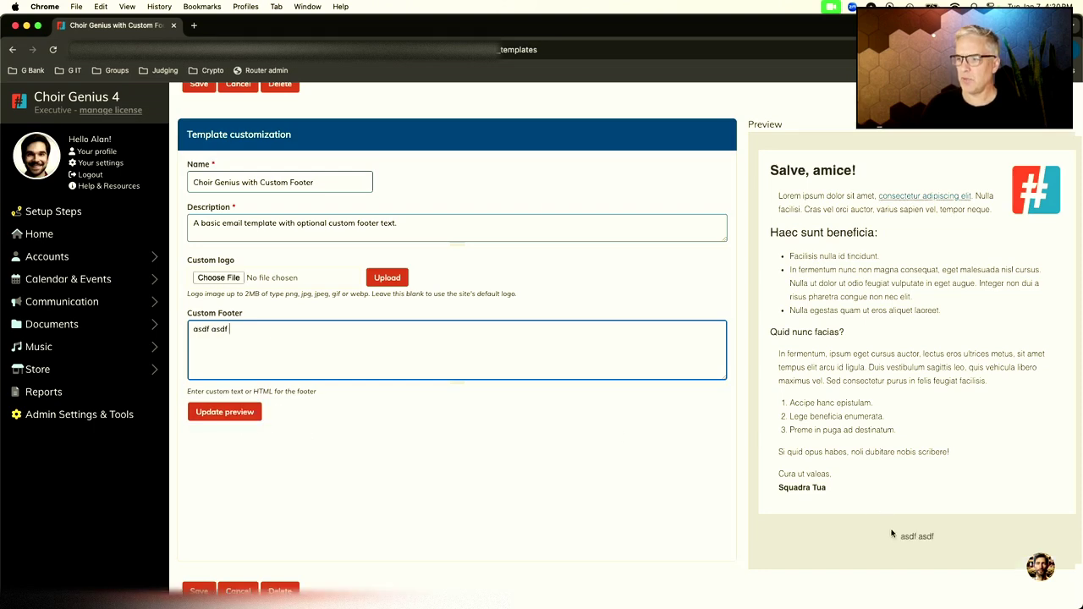
pyautogui.scroll(1, 591, 492)
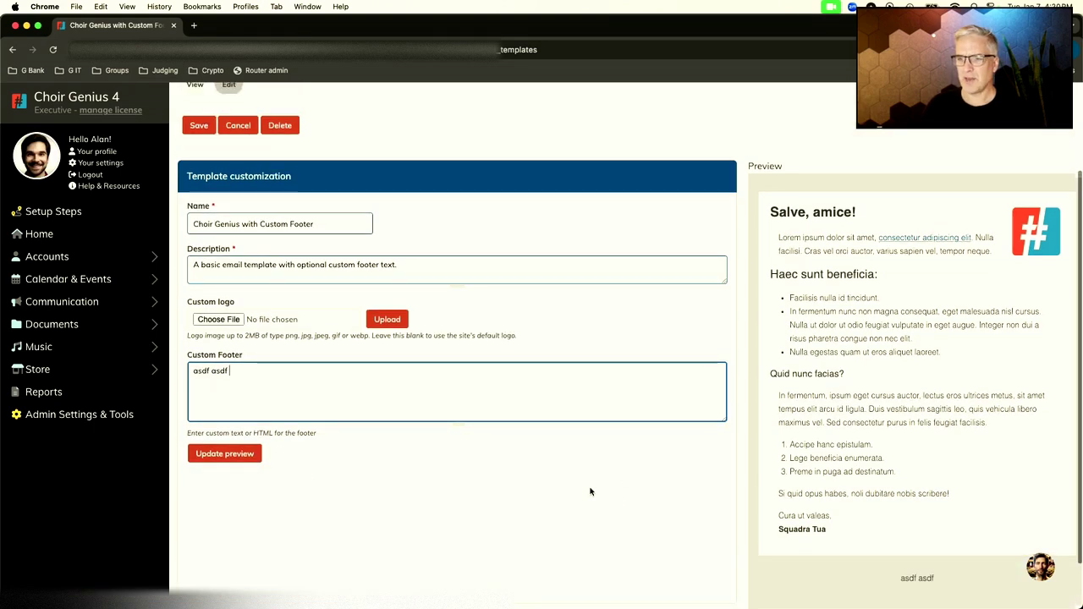
pyautogui.scroll(-1, 590, 492)
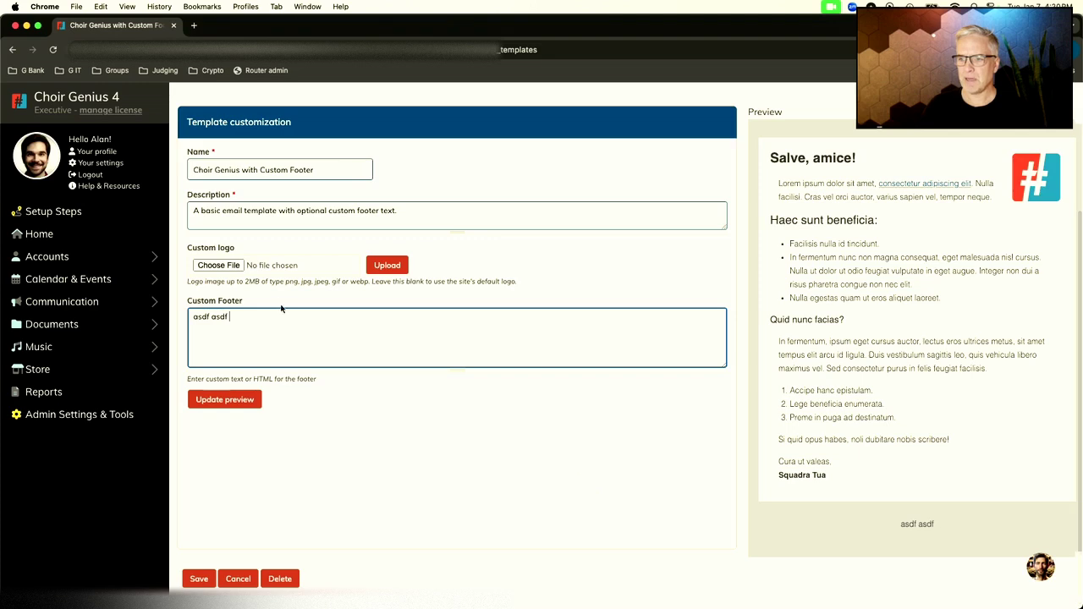
pyautogui.scroll(4, 453, 329)
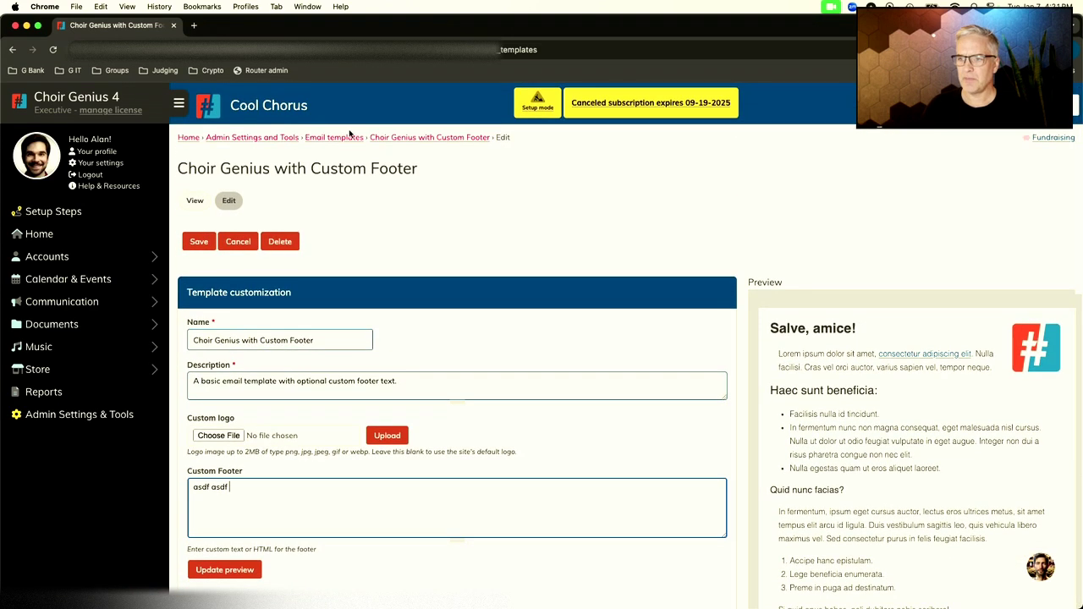
pyautogui.click(341, 138)
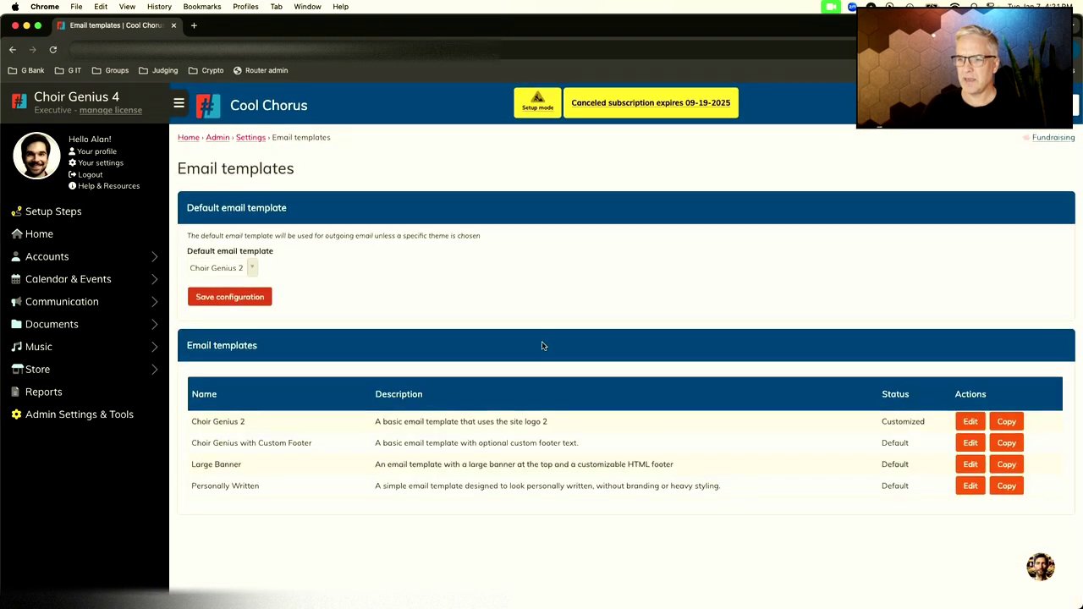
pyautogui.click(971, 465)
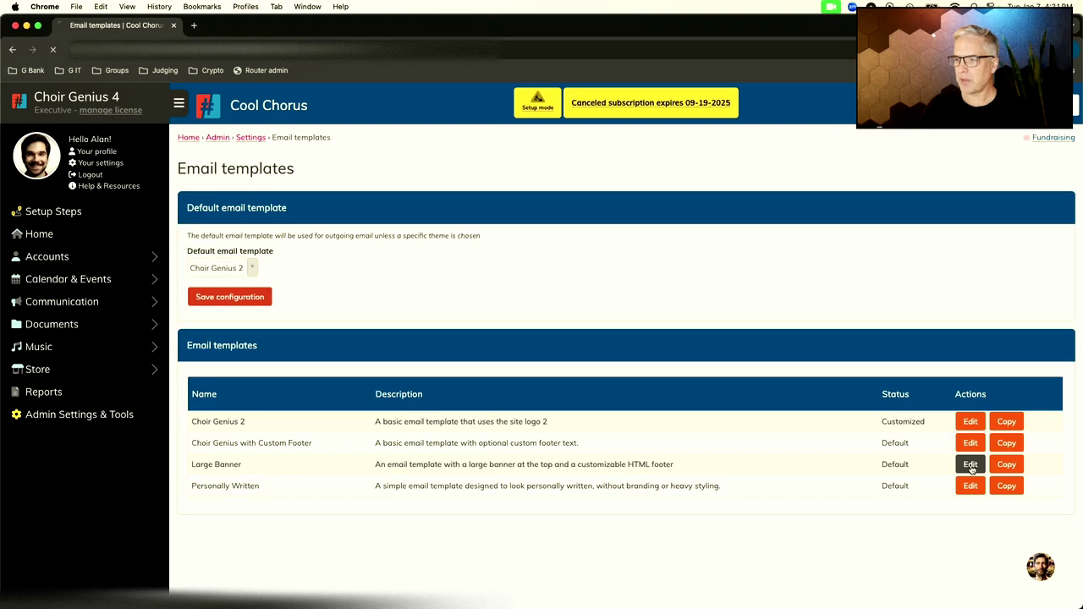
pyautogui.scroll(-5, 753, 429)
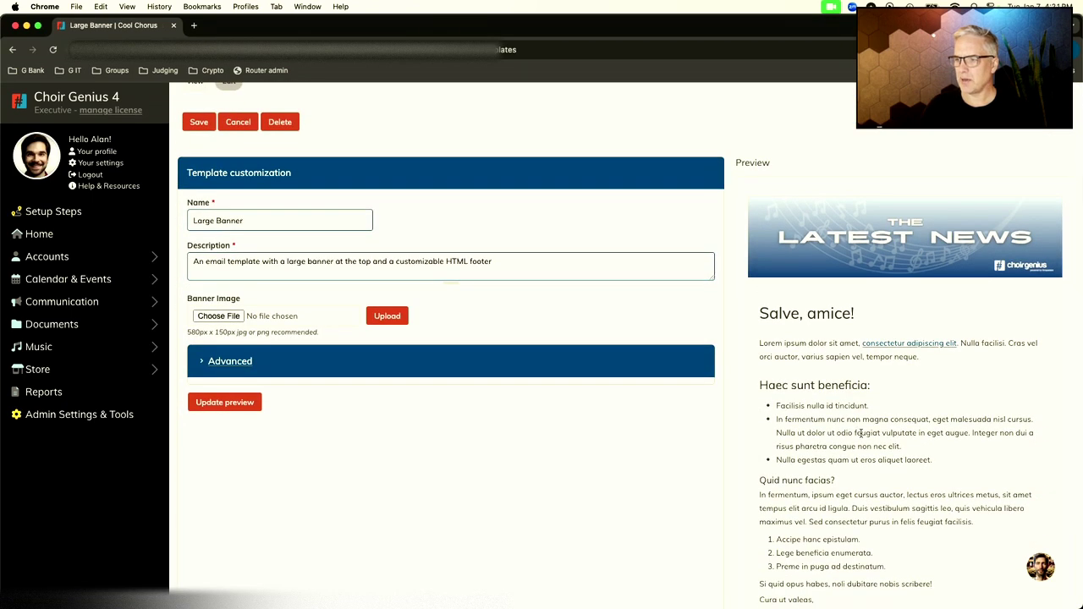
pyautogui.scroll(7, 859, 442)
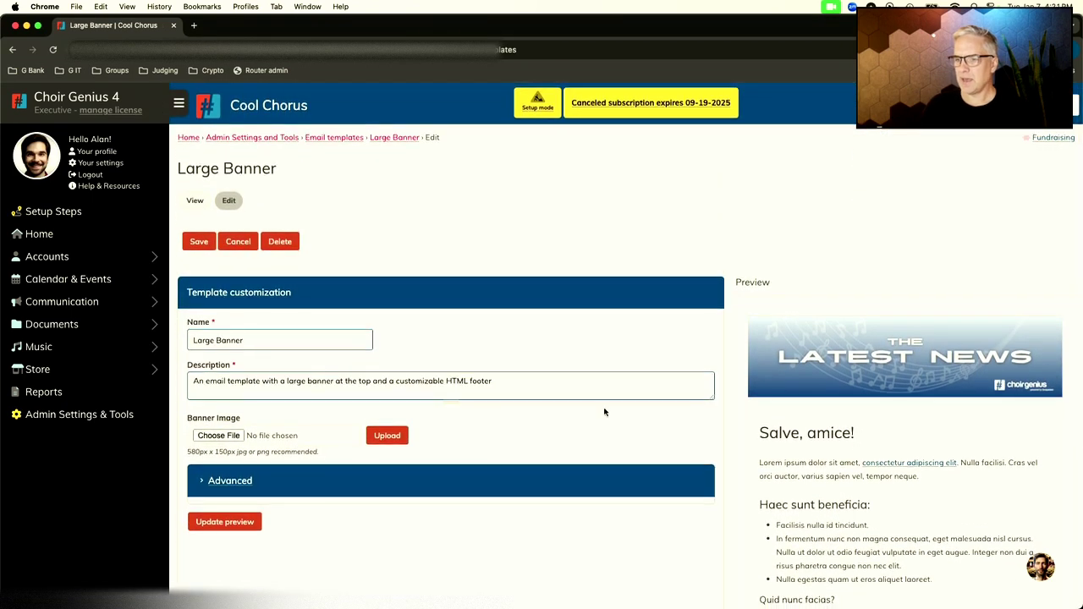
pyautogui.scroll(-4, 511, 430)
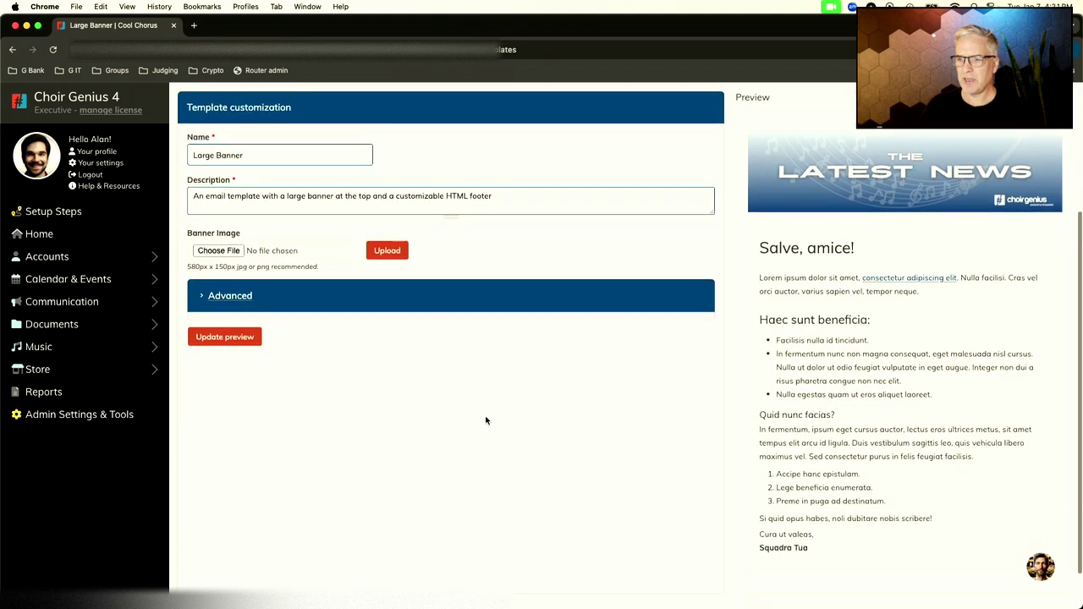
pyautogui.click(237, 297)
pyautogui.scroll(-1, 261, 297)
pyautogui.scroll(-2, 403, 345)
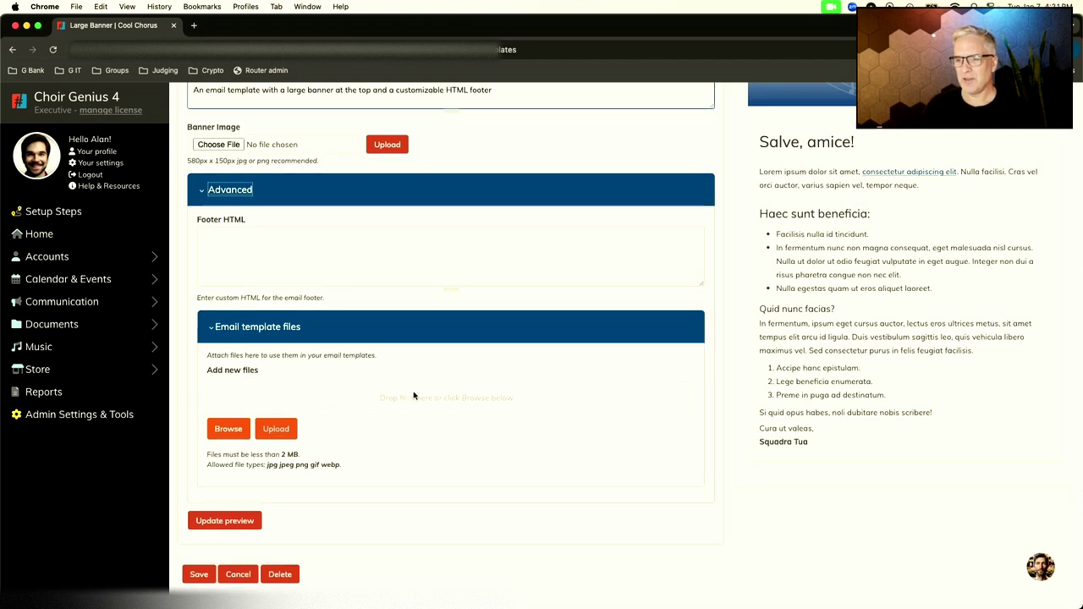
pyautogui.click(280, 262)
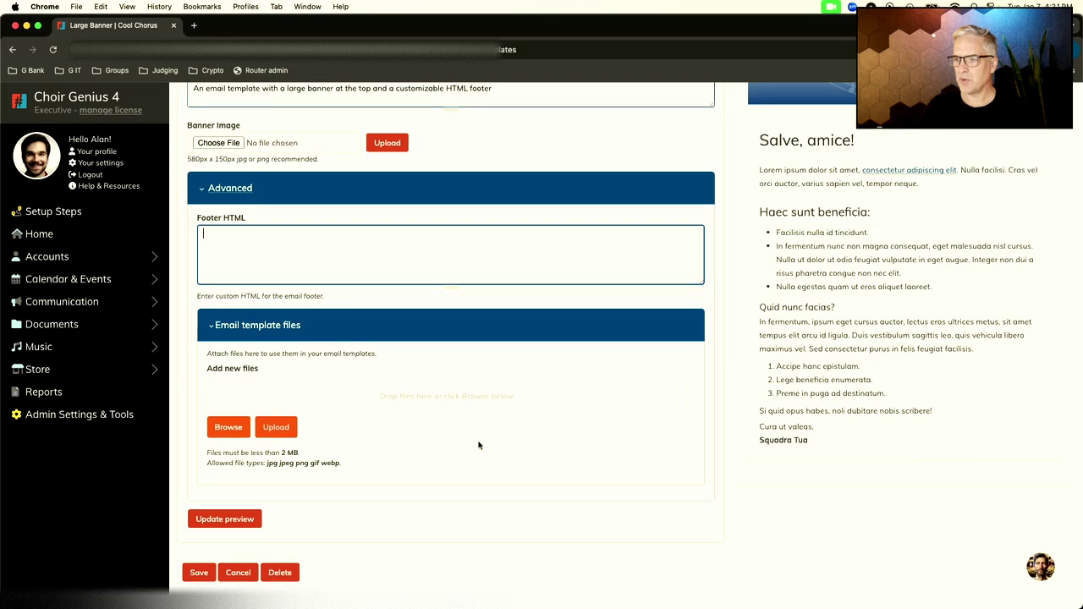
pyautogui.scroll(1, 479, 445)
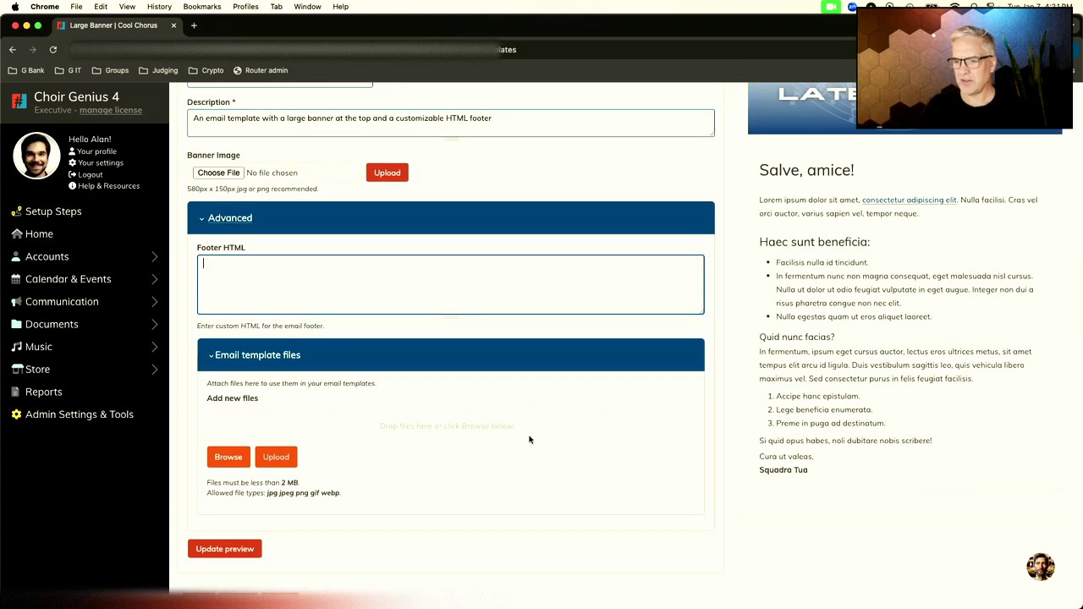
pyautogui.scroll(8, 529, 439)
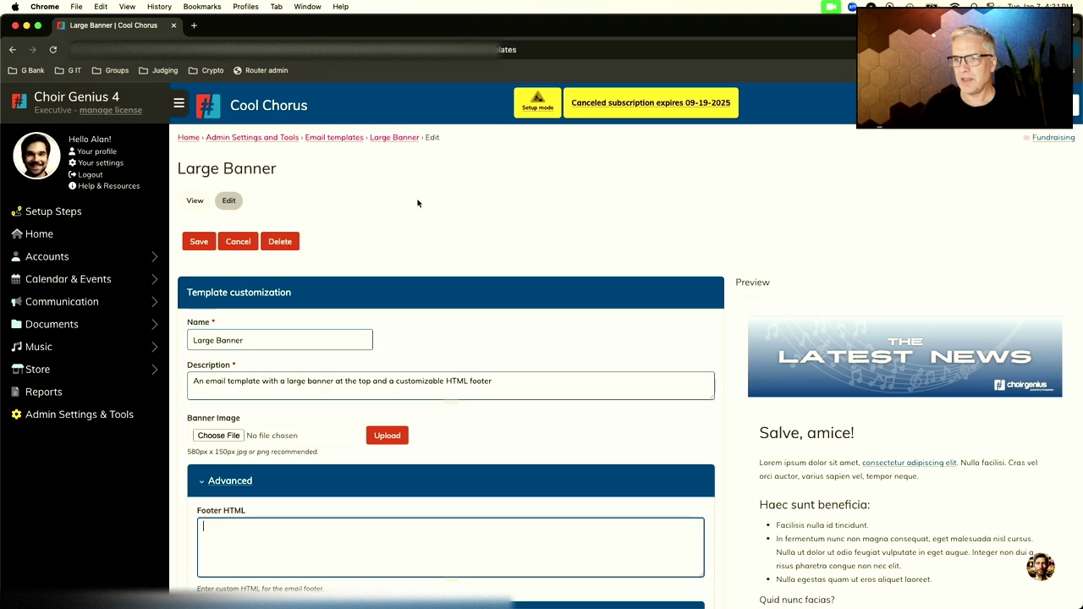
pyautogui.click(335, 137)
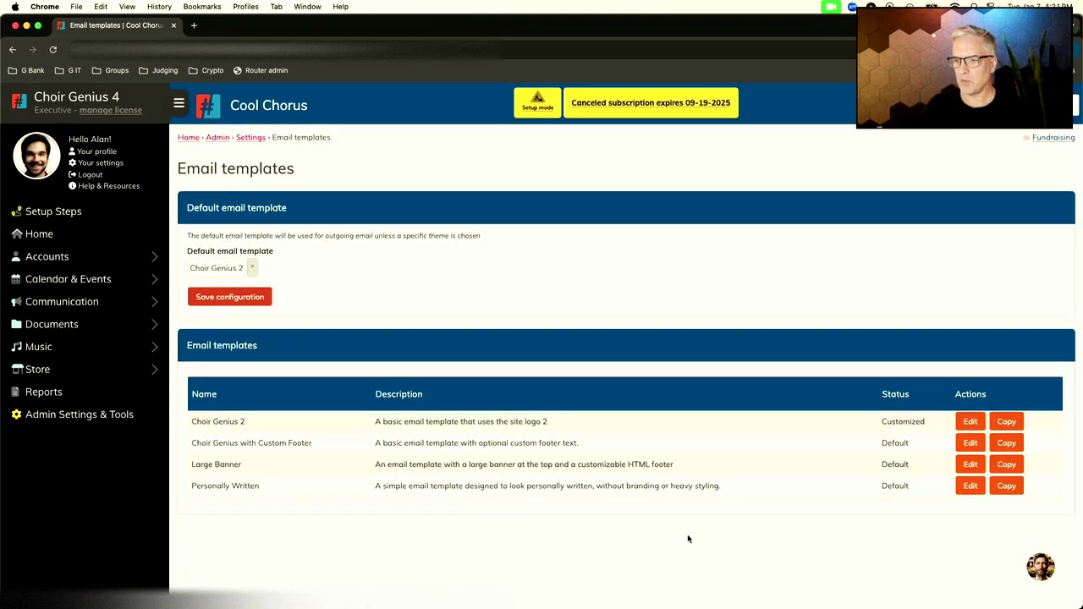
pyautogui.doubleClick(219, 487)
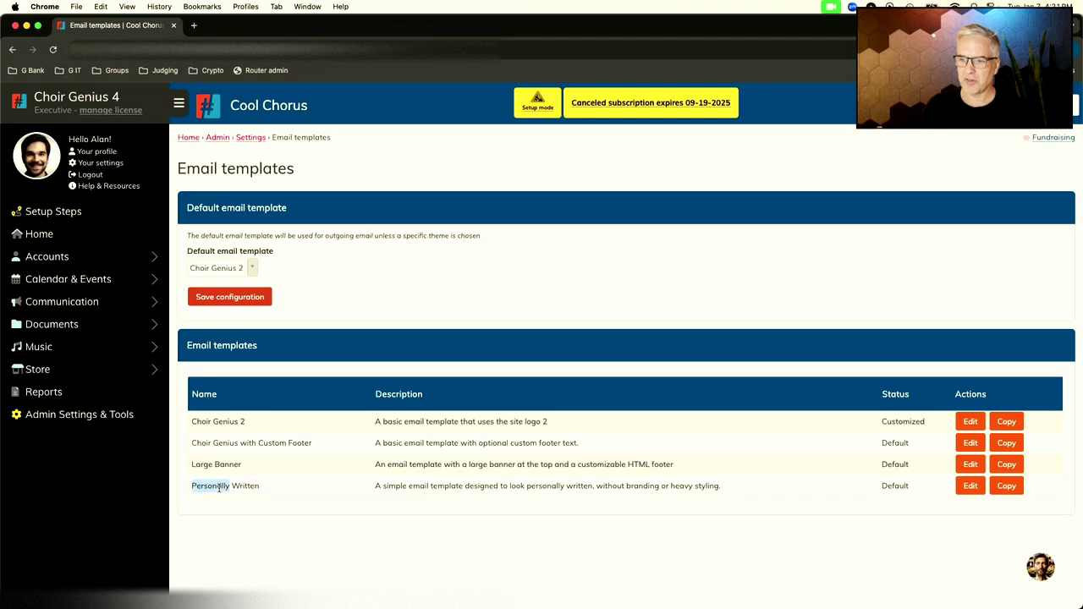
pyautogui.moveTo(219, 488); pyautogui.dragTo(241, 488)
pyautogui.click(282, 504)
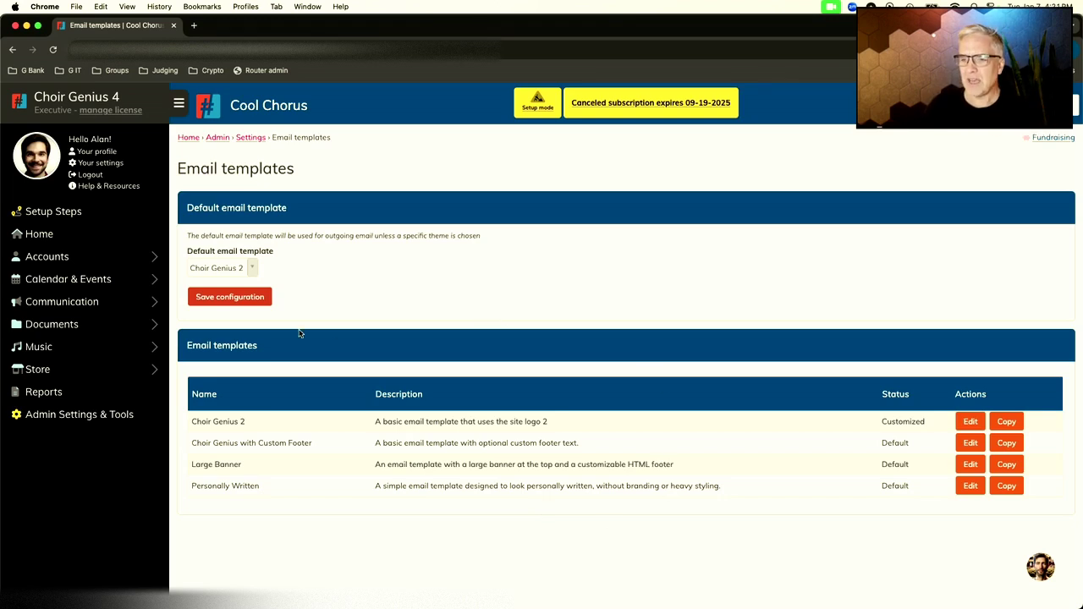
pyautogui.click(152, 302)
# Step: Check the test mailing list's Mail template options without changing them, then return to the lists overview
pyautogui.click(96, 310)
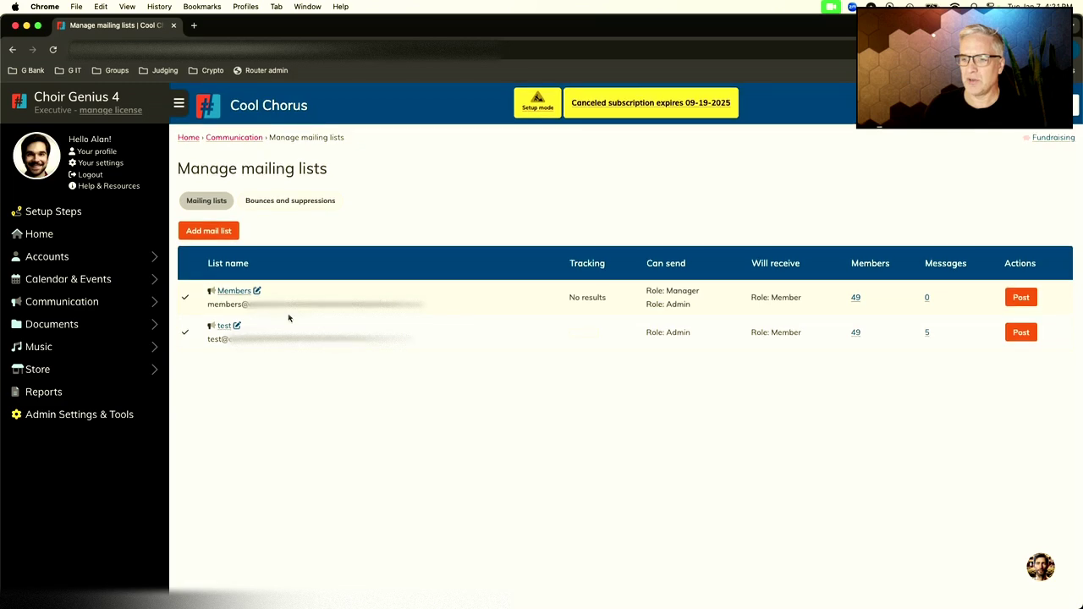
pyautogui.click(237, 325)
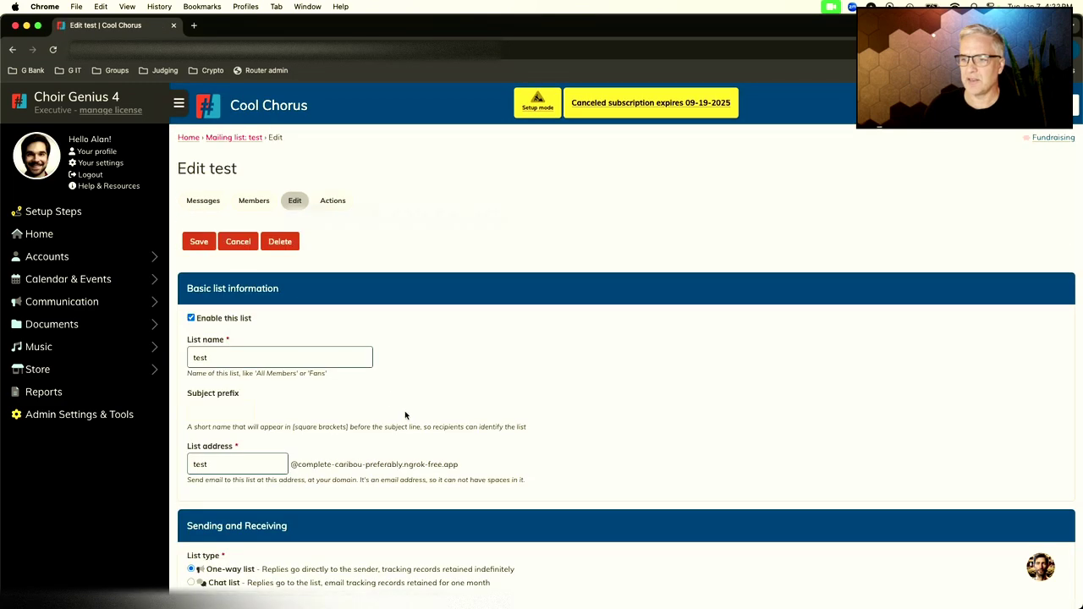
pyautogui.scroll(-5, 405, 416)
pyautogui.click(272, 511)
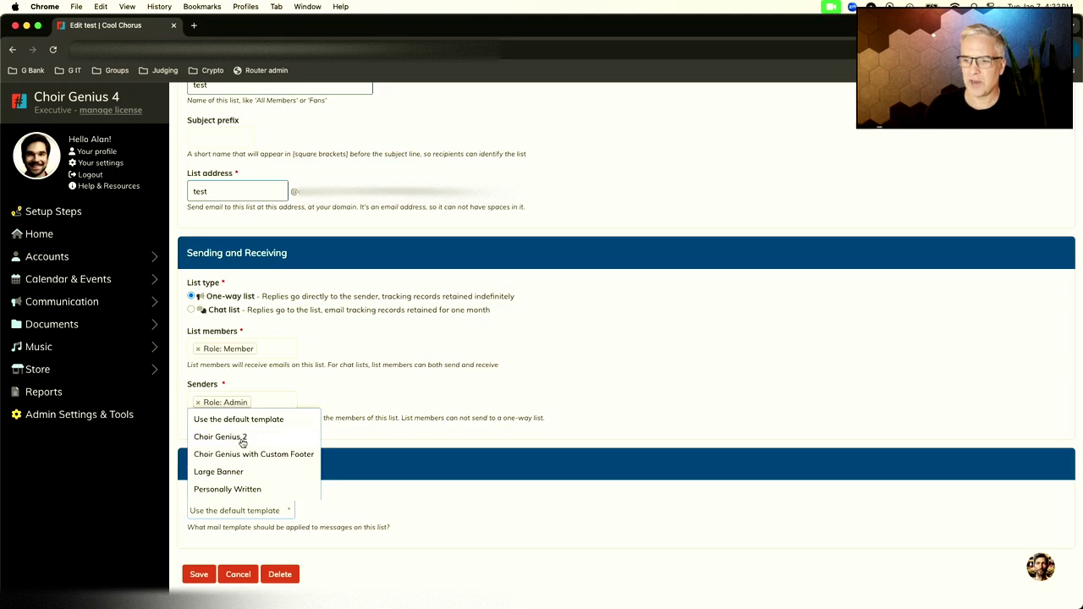
pyautogui.click(394, 421)
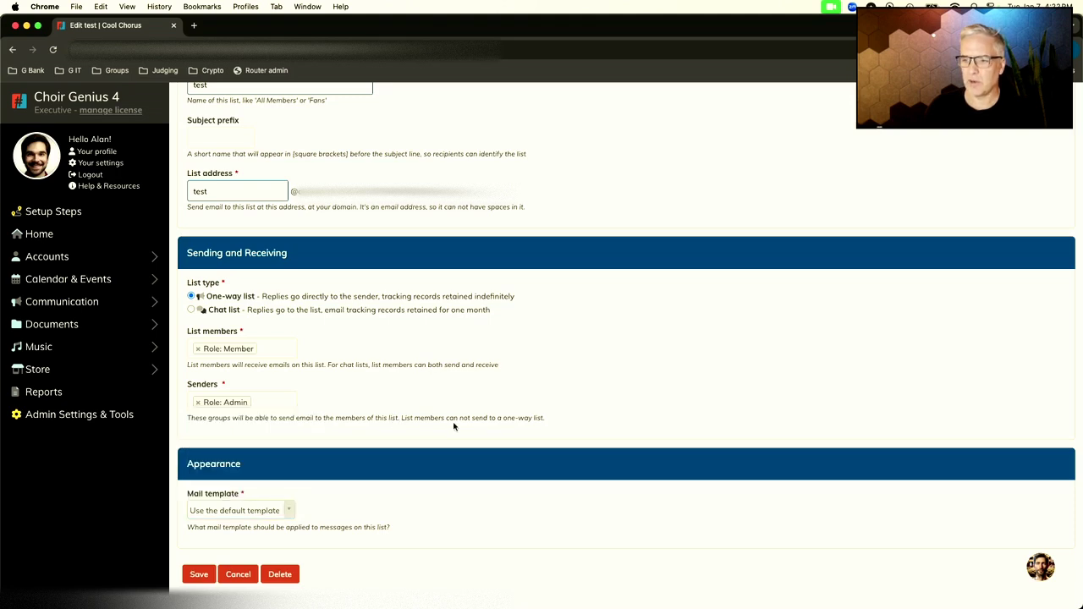
pyautogui.scroll(5, 467, 428)
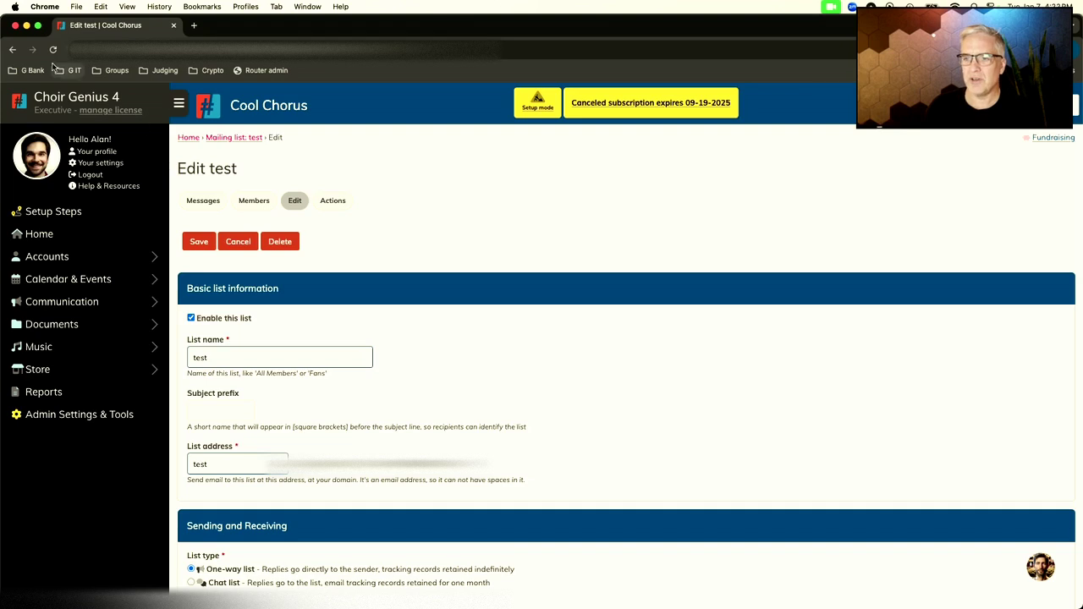
pyautogui.click(13, 53)
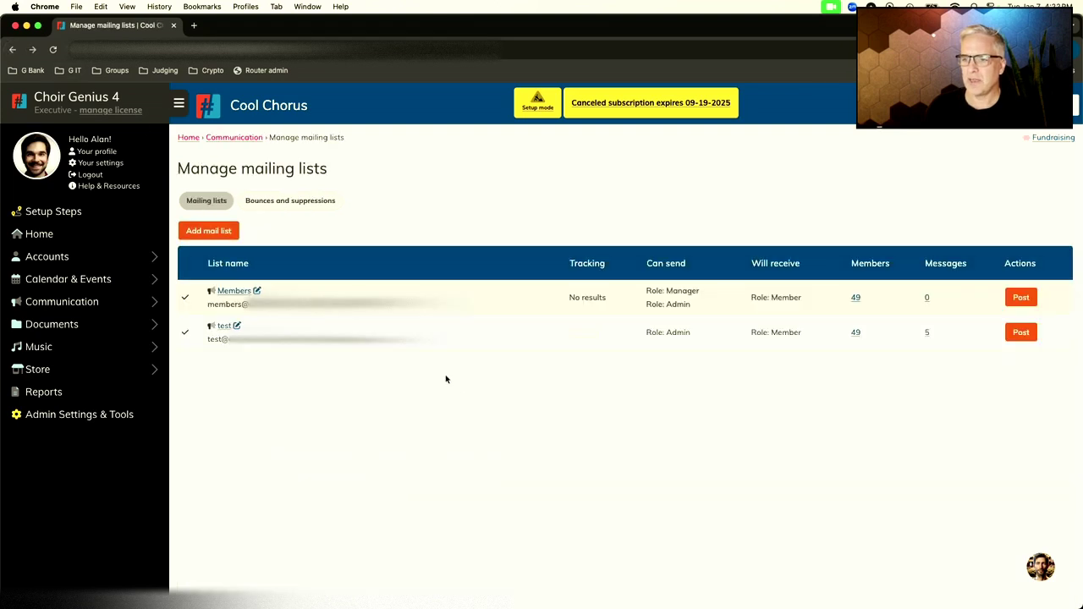